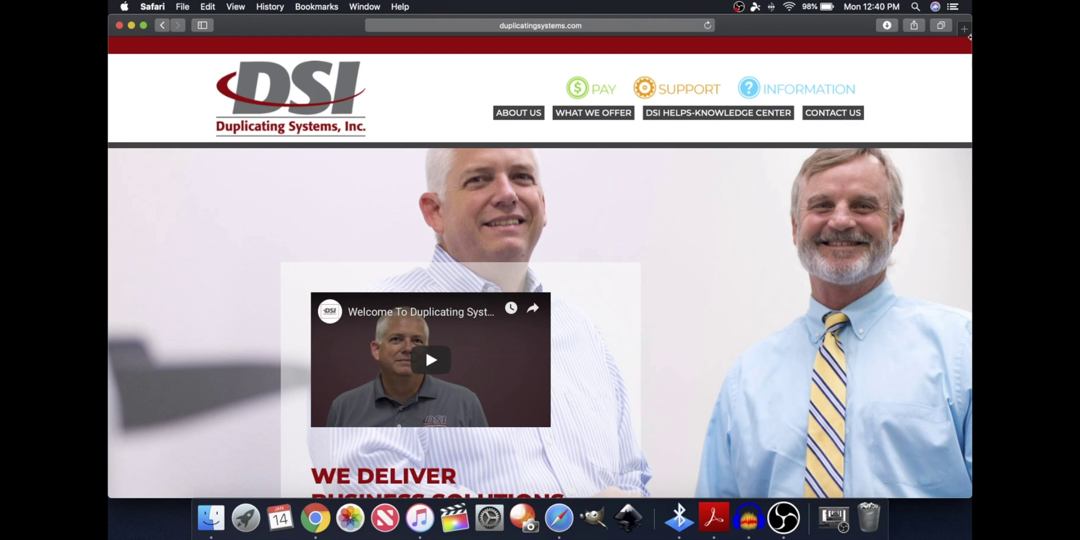
# - Load the Canon USA website in a new Safari tab
pyautogui.click(962, 31)
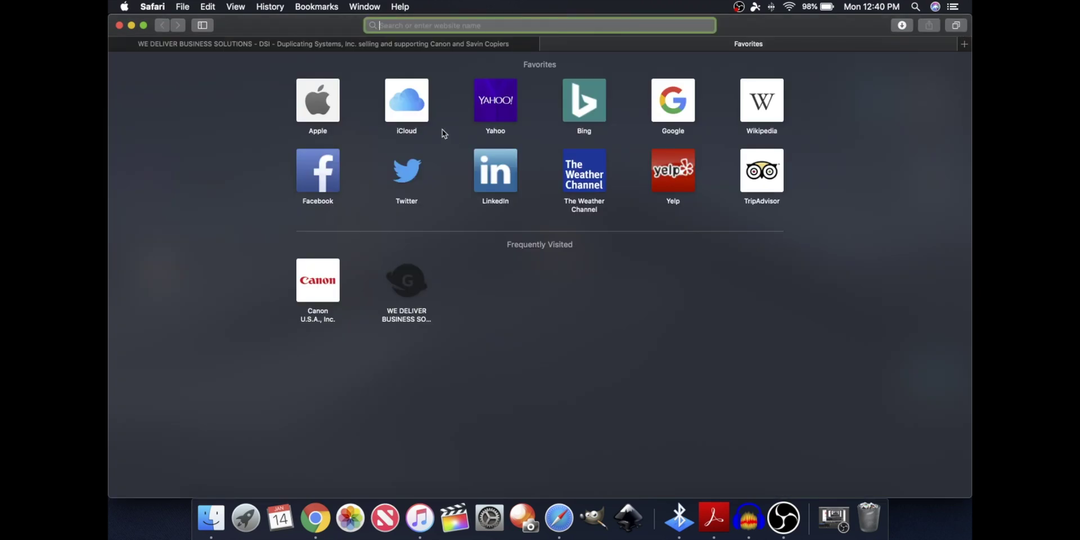
pyautogui.write('us')
pyautogui.press('Return')
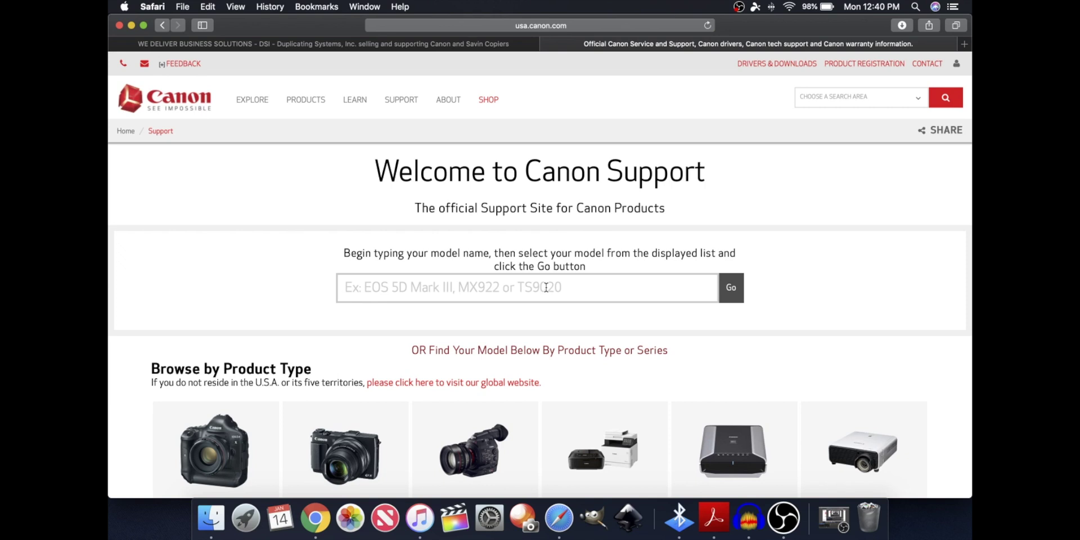
# - Search for model 4525 and select imageRUNNER ADVANCE 4525i II from the suggestions
pyautogui.write('452')
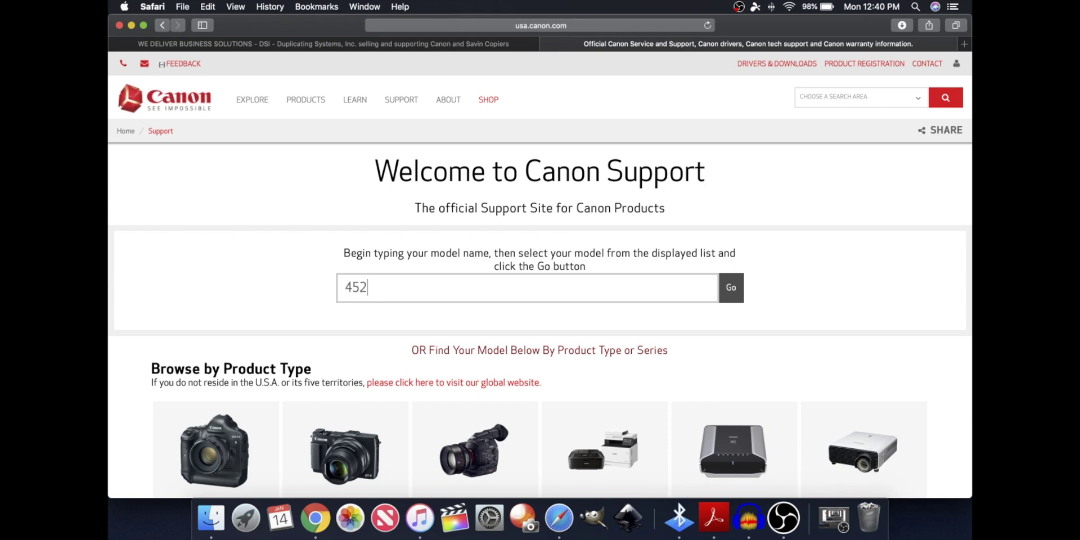
pyautogui.write('5')
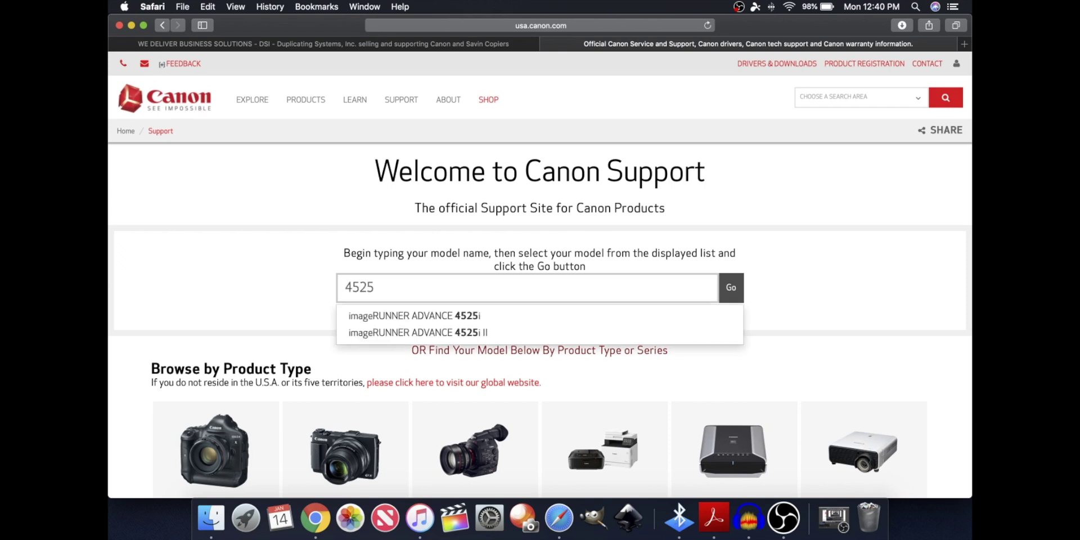
pyautogui.press('Down')
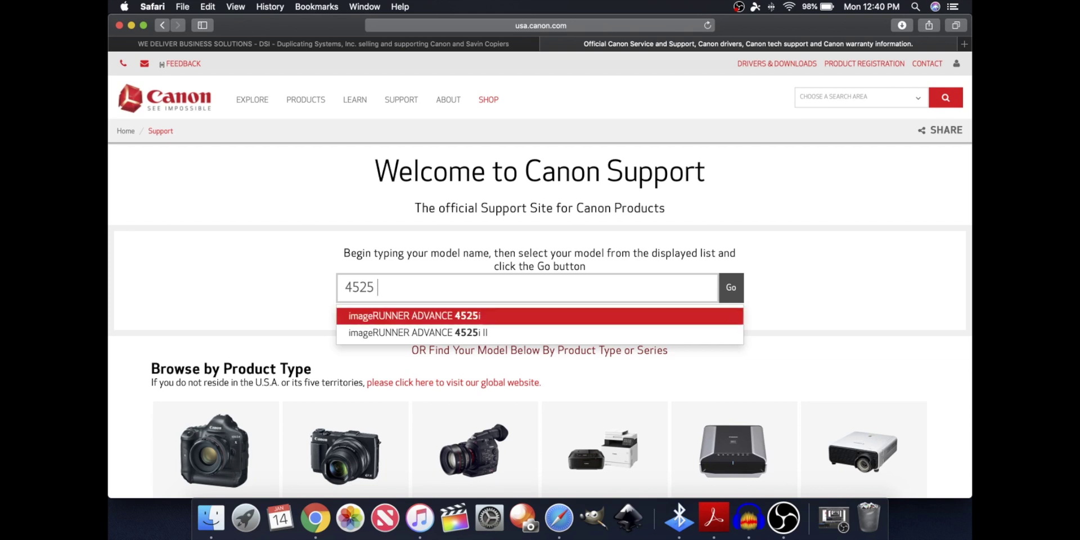
pyautogui.press('Down')
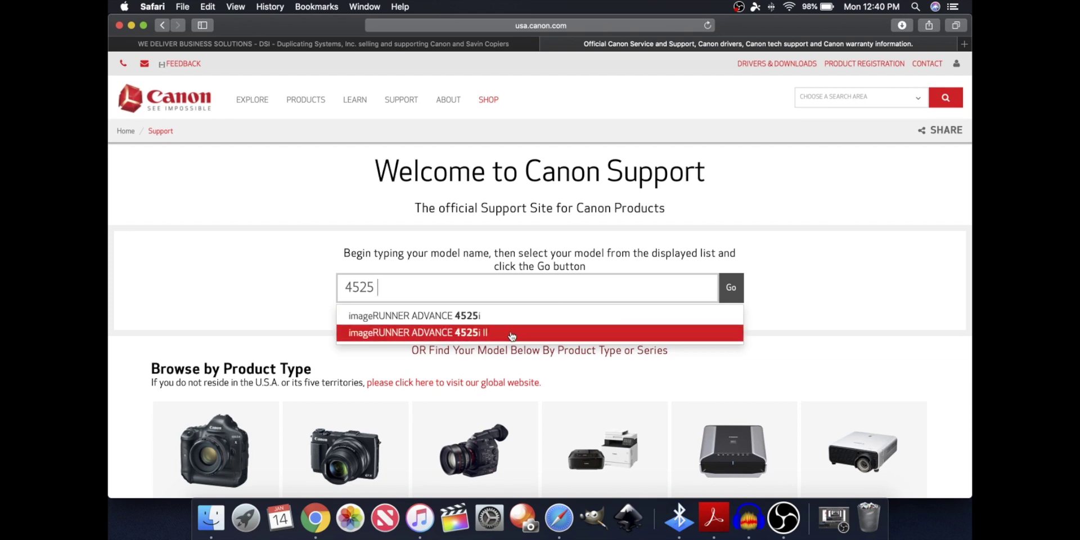
pyautogui.click(512, 335)
# - Download the recommended UFRII v10.17.0 Mac driver from the model's Drivers & Downloads section
pyautogui.click(728, 291)
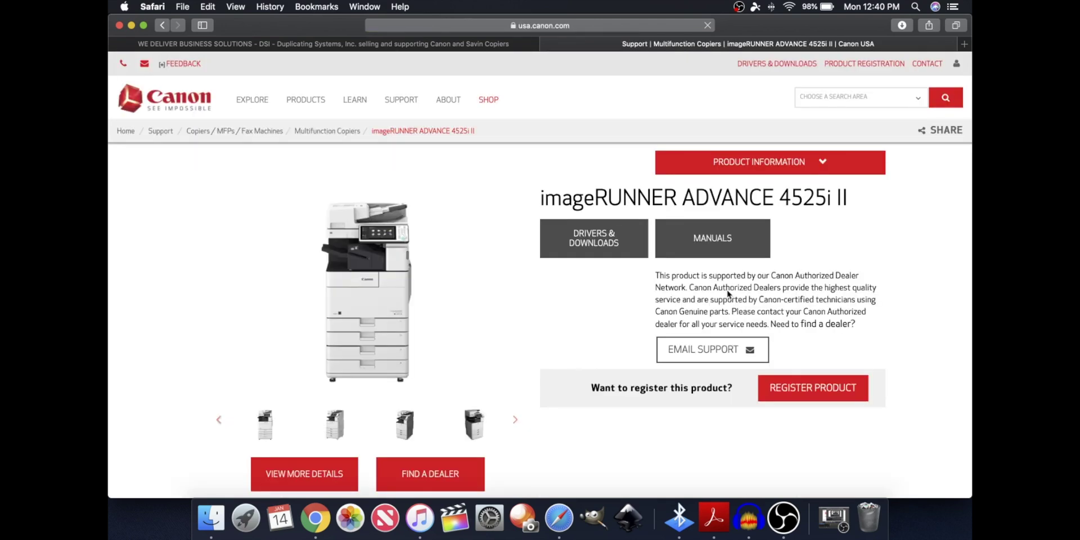
pyautogui.click(609, 245)
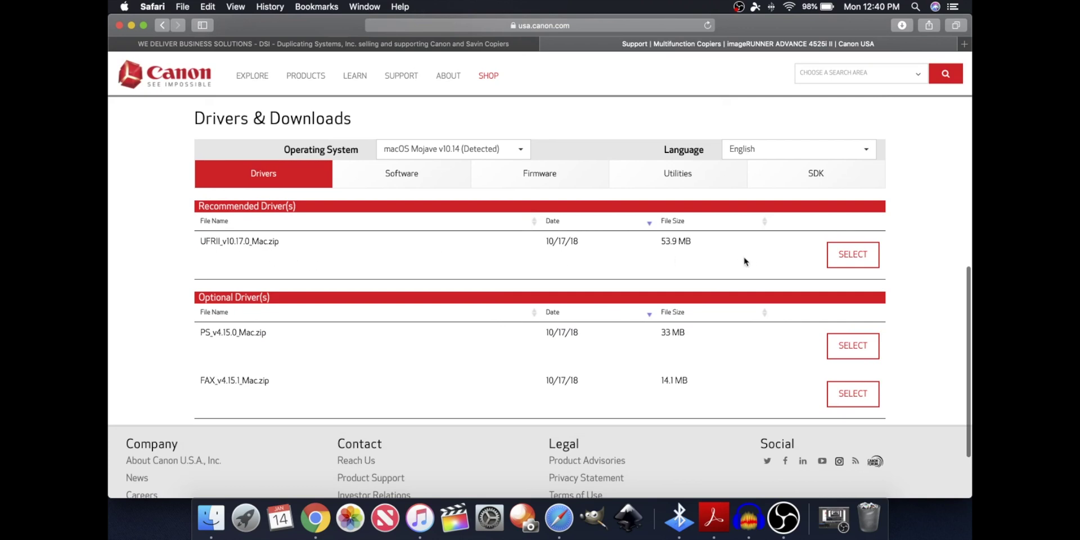
pyautogui.click(844, 255)
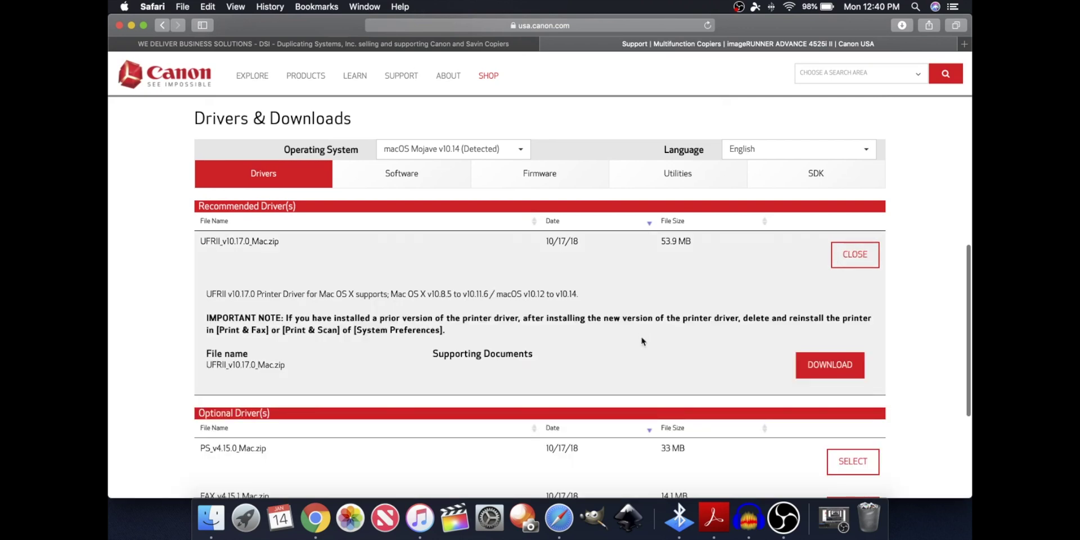
pyautogui.click(825, 365)
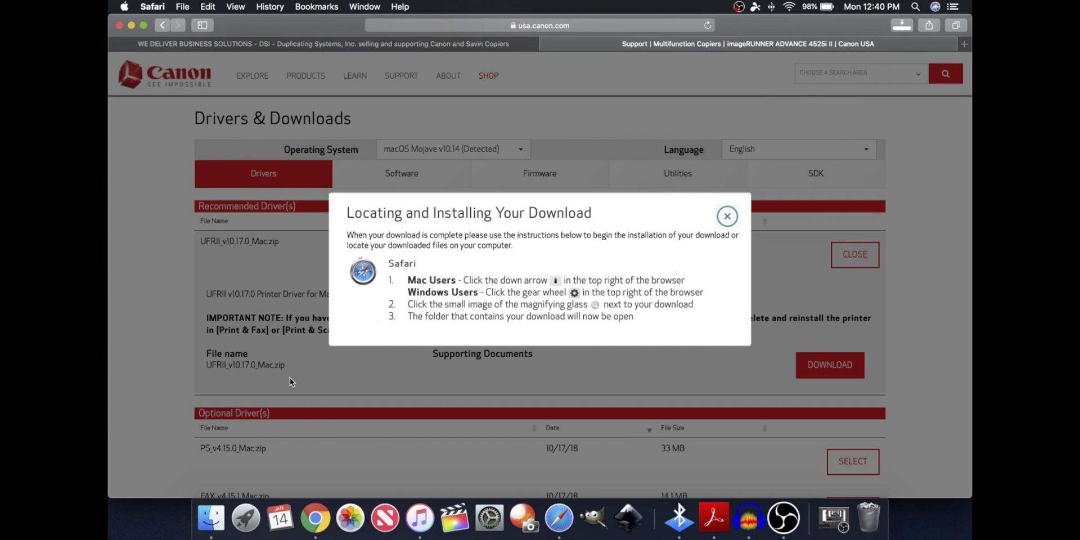
# - Mount the downloaded UFRII disk image and launch UFRII_LT_LIPS_LX_Installer.pkg from its Office folder
pyautogui.click(212, 527)
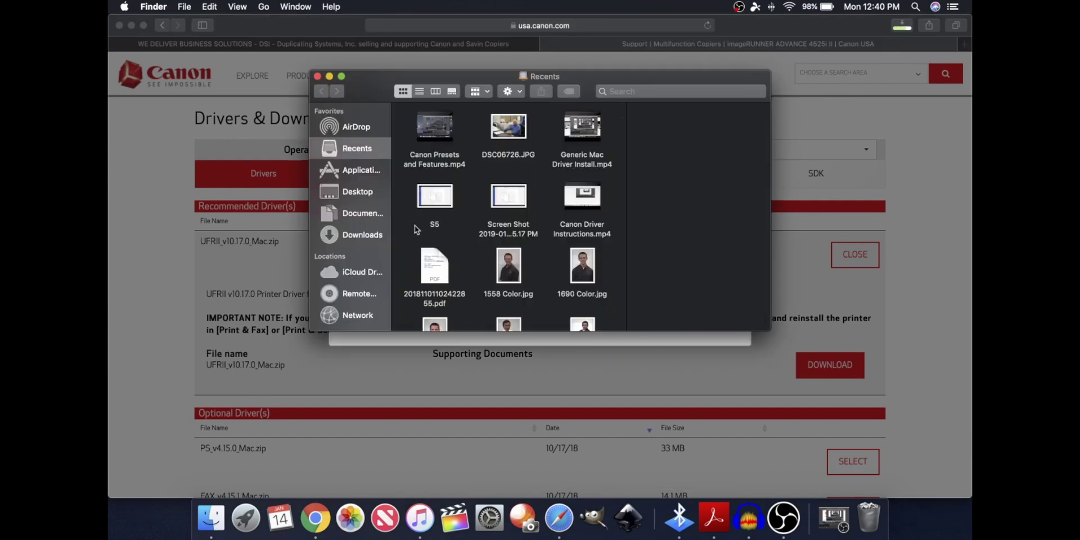
pyautogui.click(353, 233)
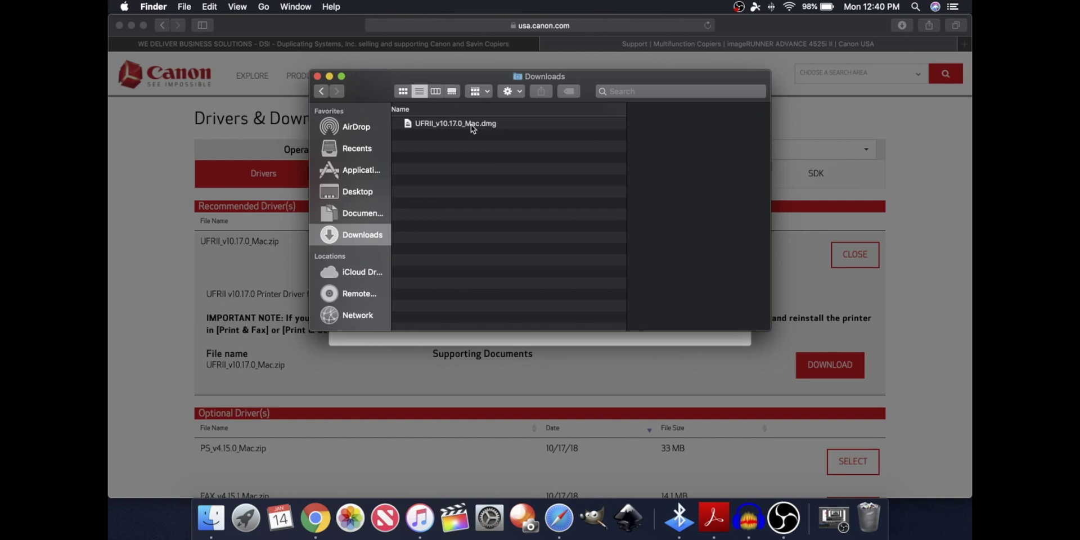
pyautogui.doubleClick(472, 126)
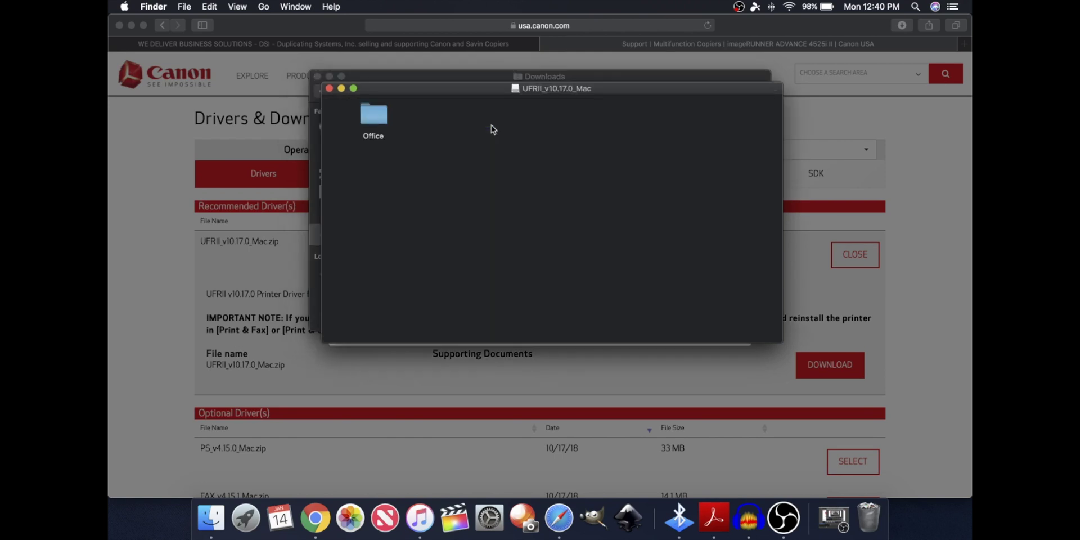
pyautogui.doubleClick(374, 115)
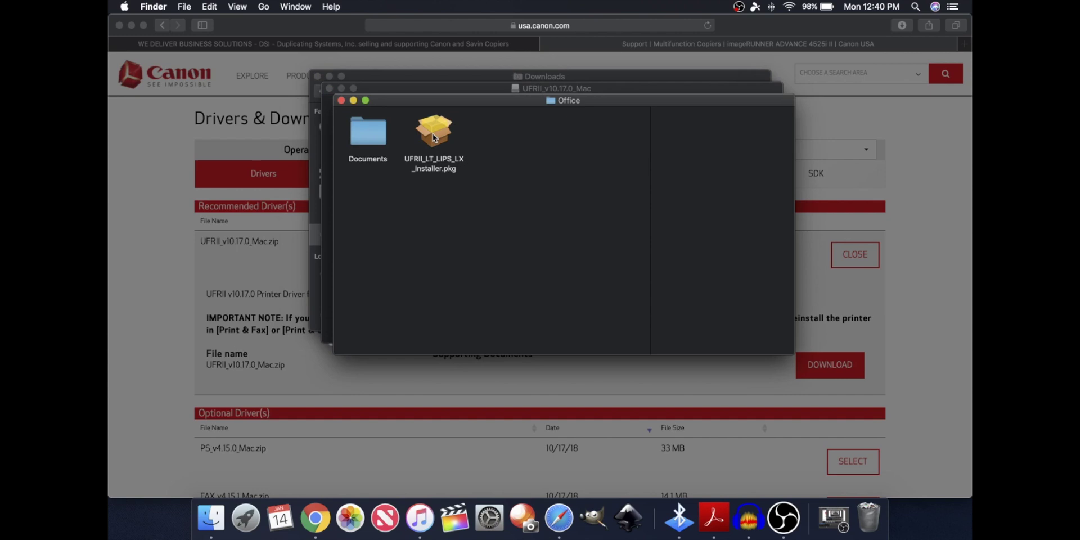
pyautogui.doubleClick(435, 140)
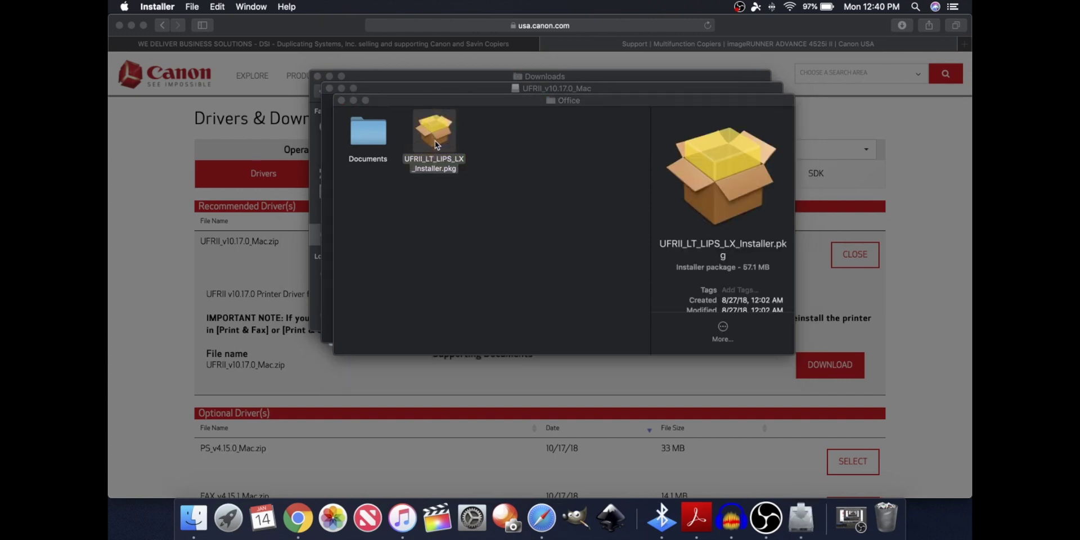
# - Accept the licence and install the Canon UFR II driver, authorising with the admin password
pyautogui.click(704, 349)
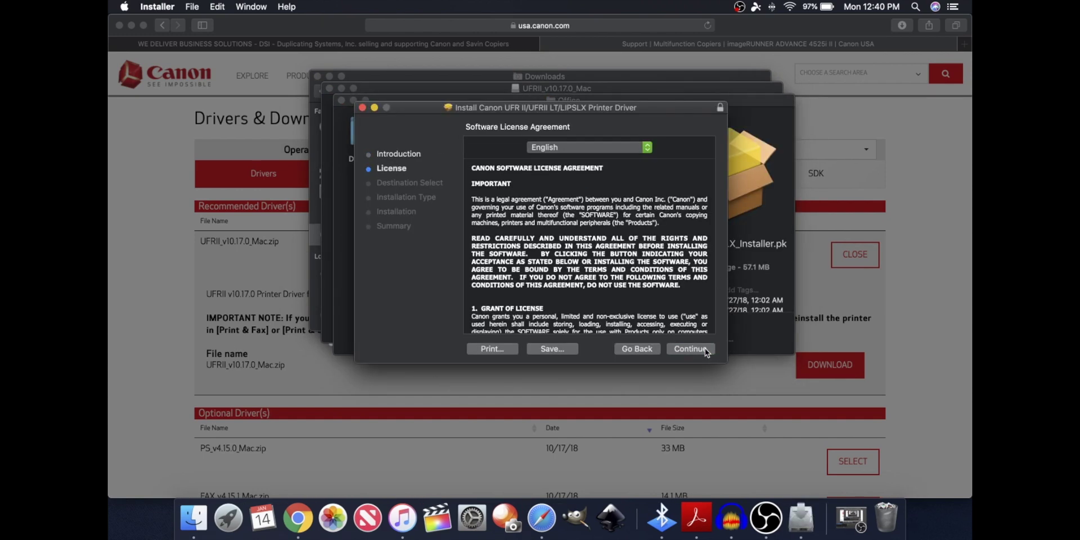
pyautogui.click(705, 349)
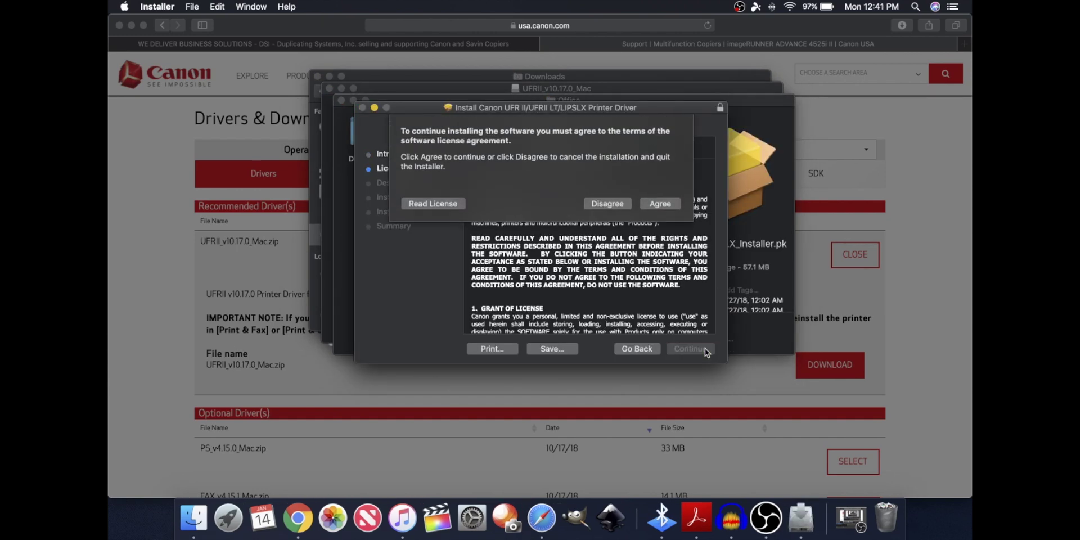
pyautogui.click(661, 206)
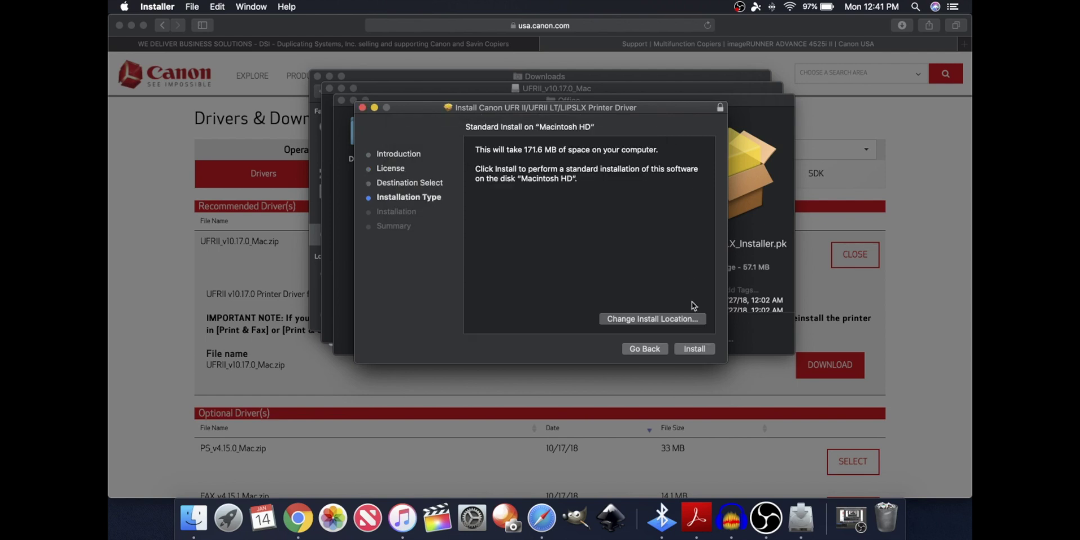
pyautogui.click(702, 352)
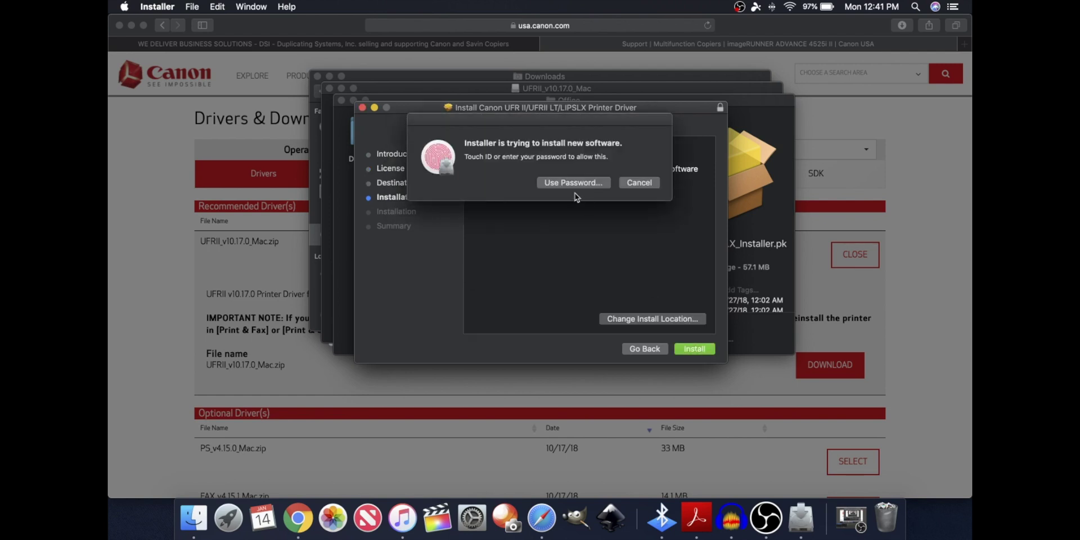
pyautogui.click(570, 184)
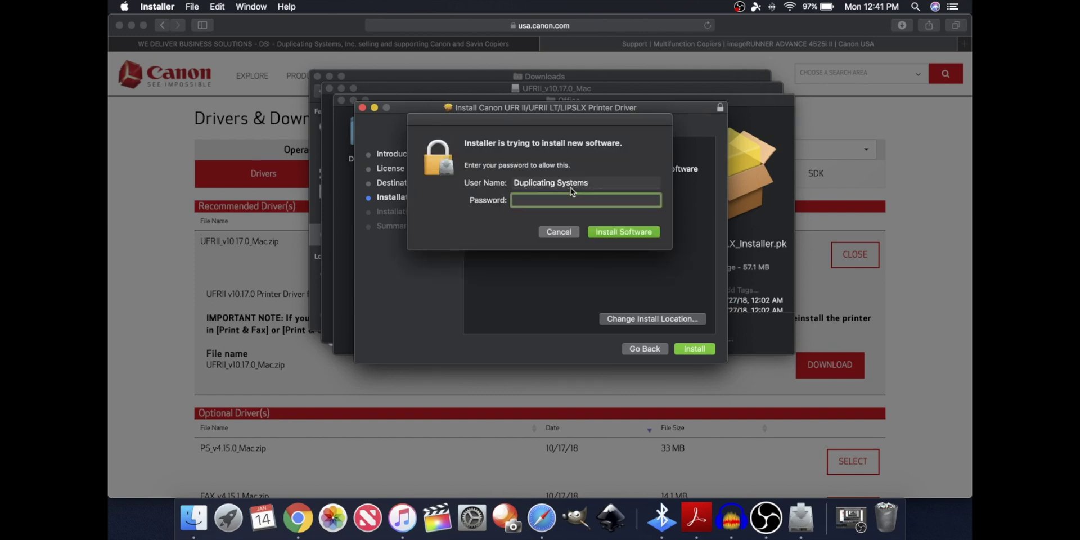
pyautogui.write('•••')
pyautogui.write('•••')
pyautogui.click(641, 232)
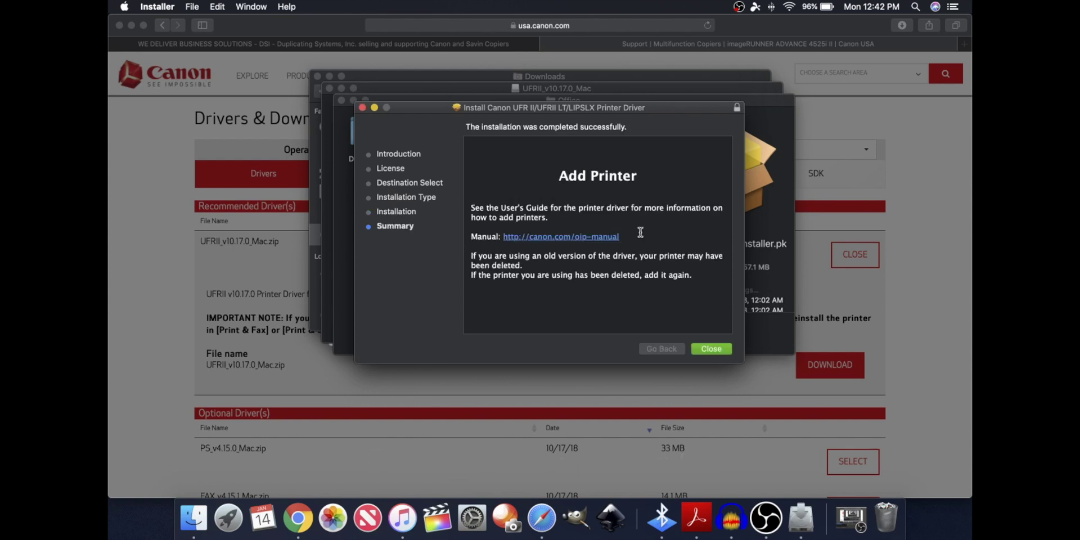
# - Close the installer, trash its package, and close the Finder window, download dialog and Canon tab
pyautogui.click(719, 351)
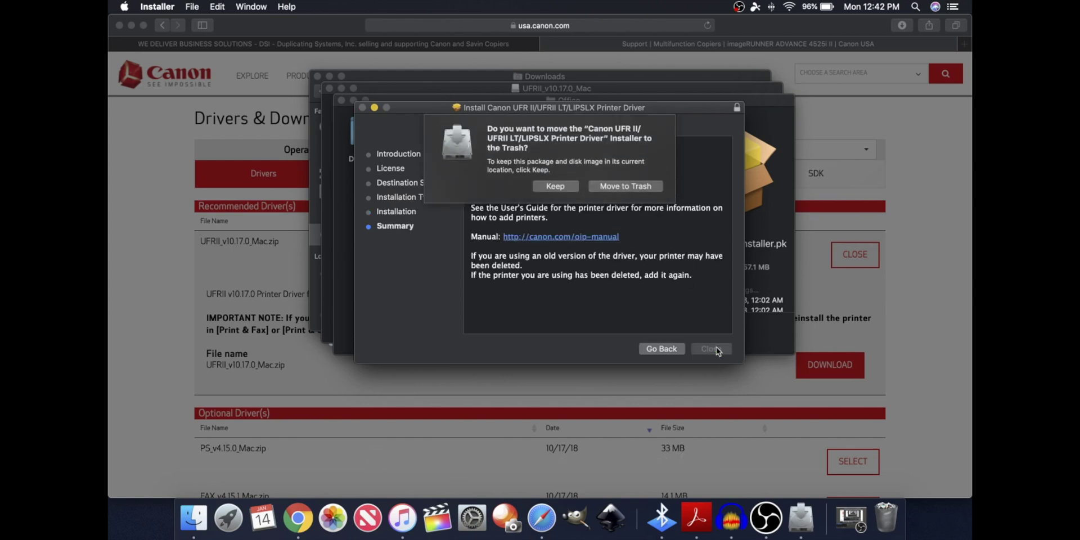
pyautogui.click(614, 187)
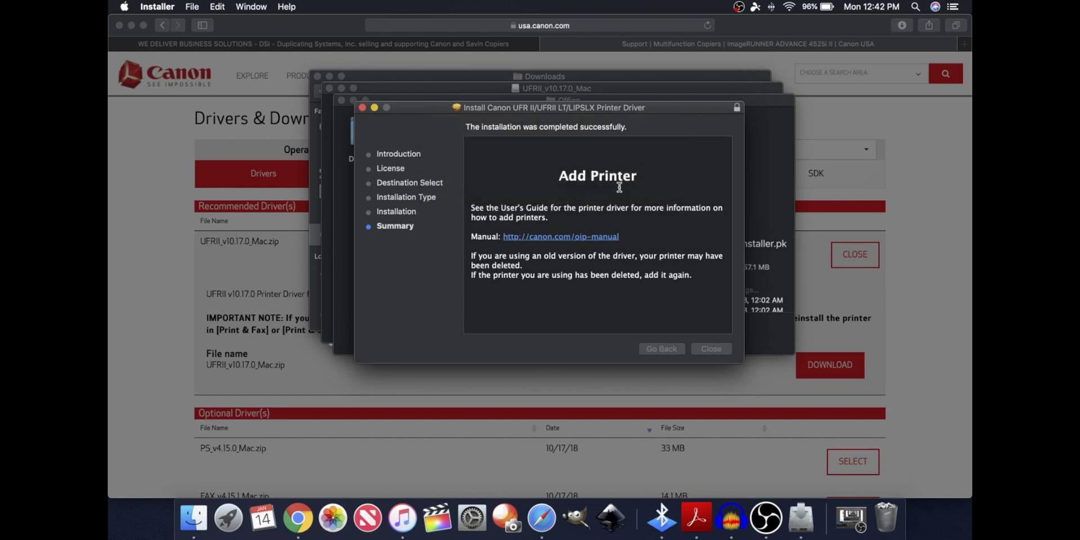
pyautogui.click(317, 77)
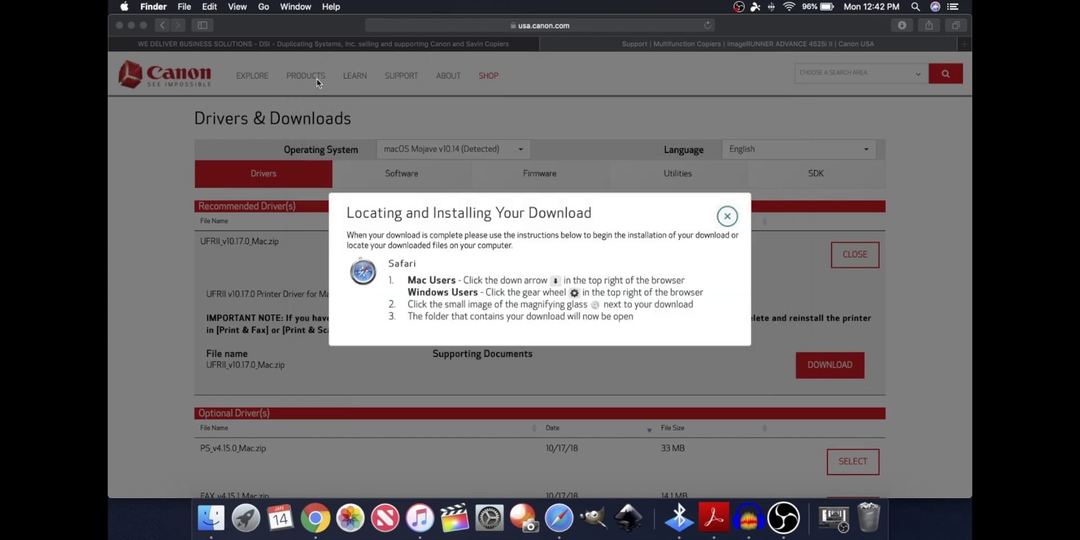
pyautogui.click(728, 216)
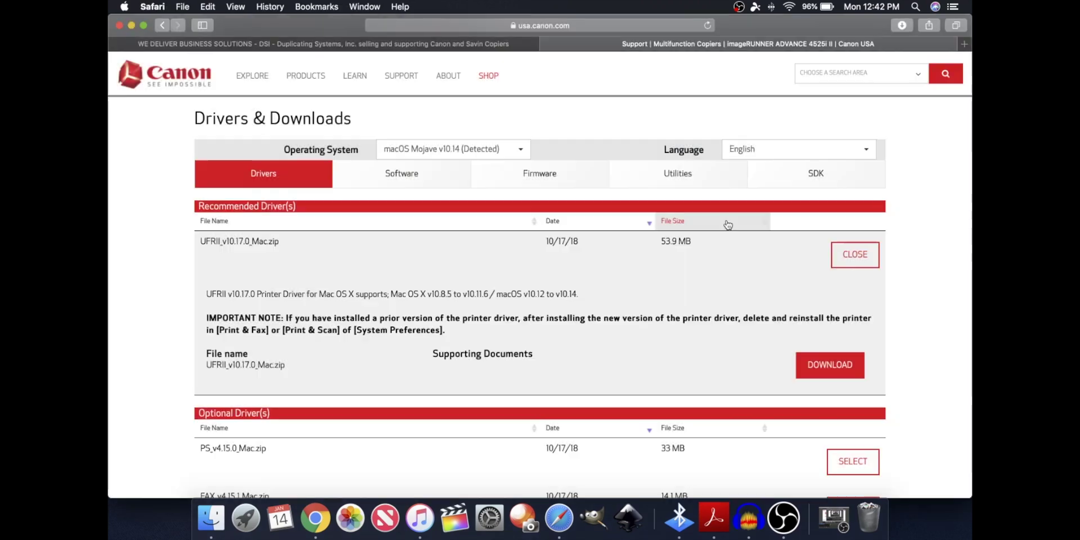
pyautogui.click(547, 45)
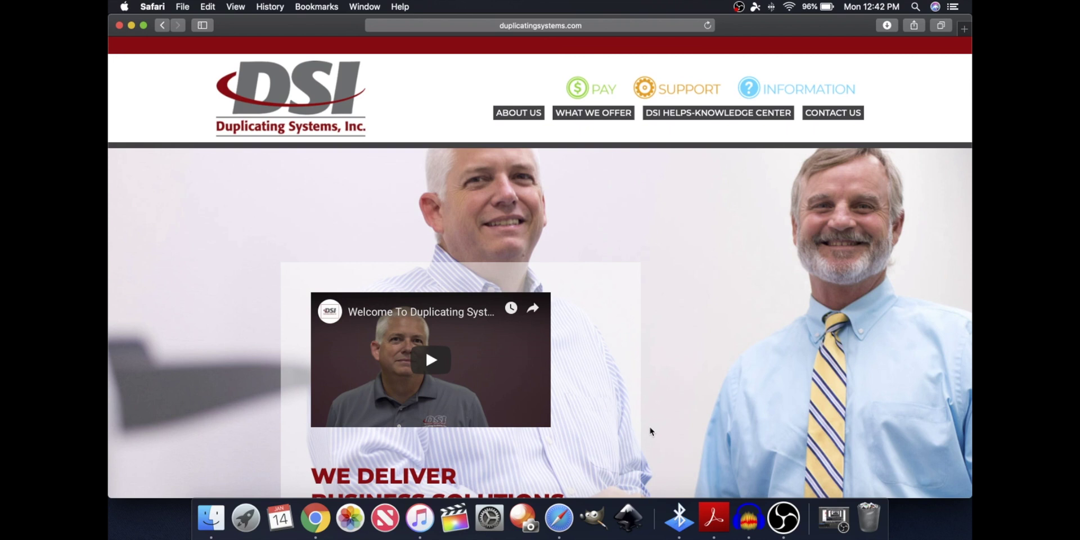
# - Open Printers & Scanners in System Preferences to see the configured printers
pyautogui.click(489, 518)
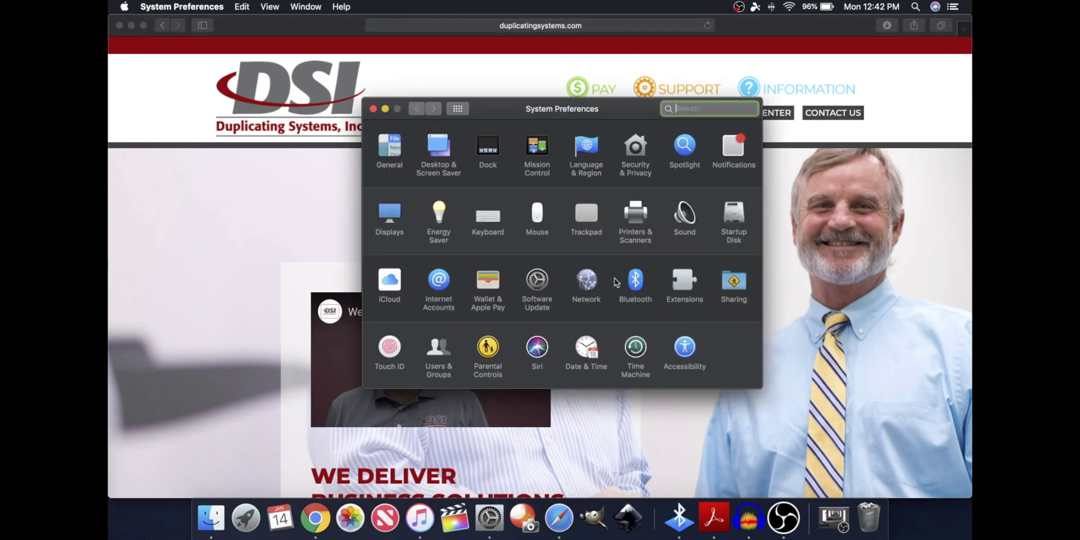
pyautogui.click(633, 221)
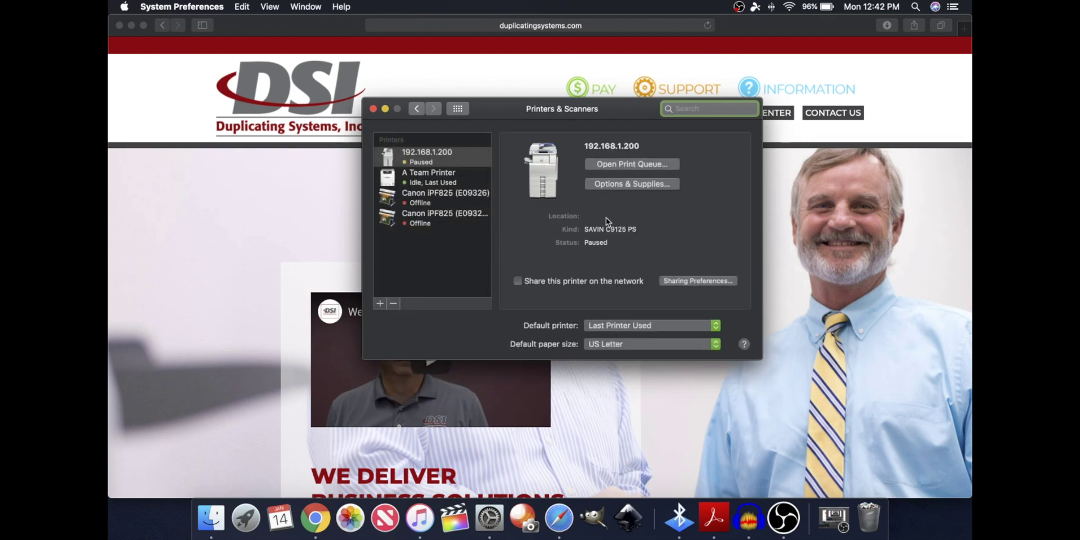
# - Select the Bonjour Canon iR-ADV 4525/4535 in the Add window and rename it 'Demo Canon'
pyautogui.click(380, 304)
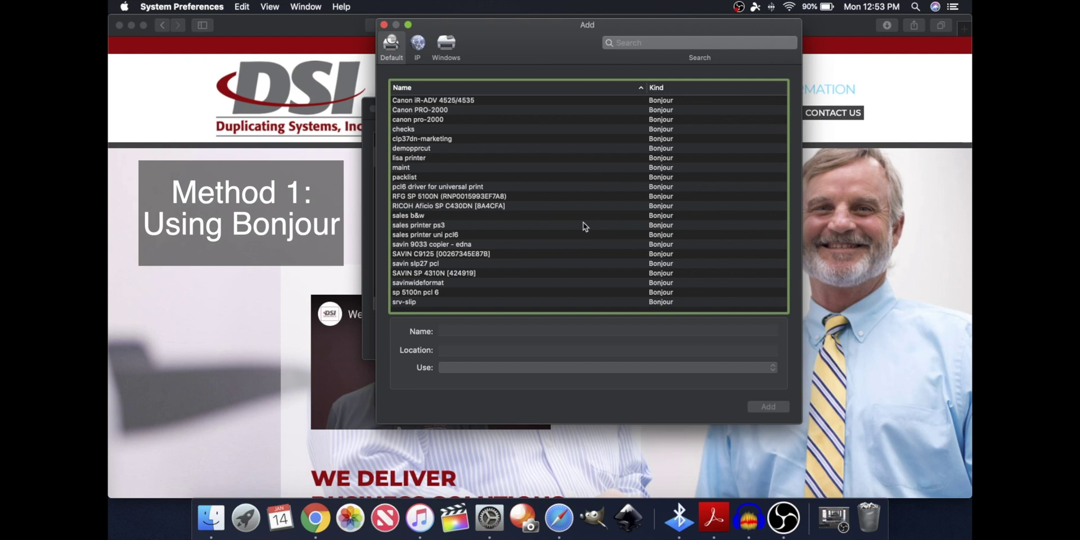
pyautogui.scroll(2, 583, 133)
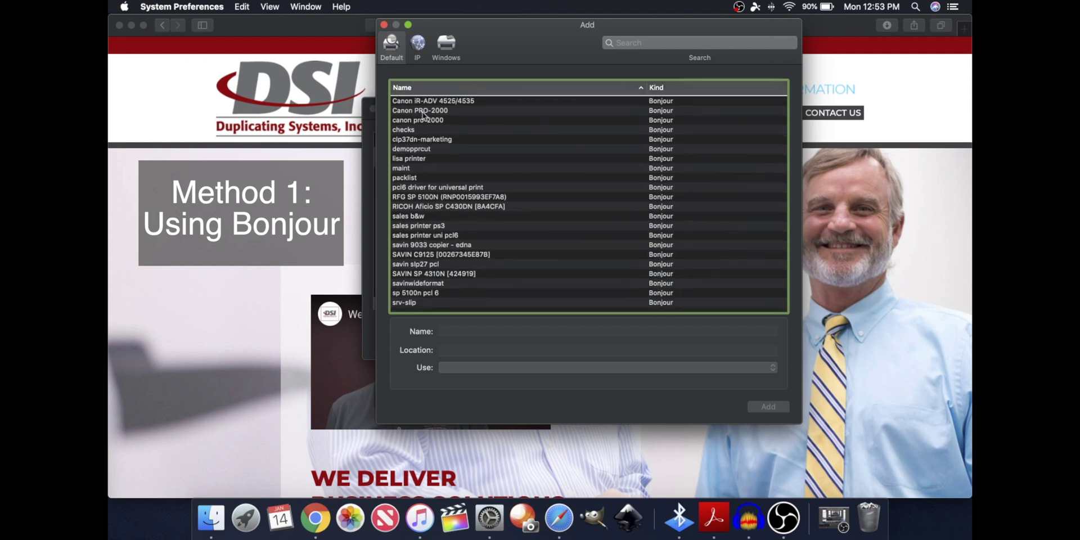
pyautogui.click(457, 101)
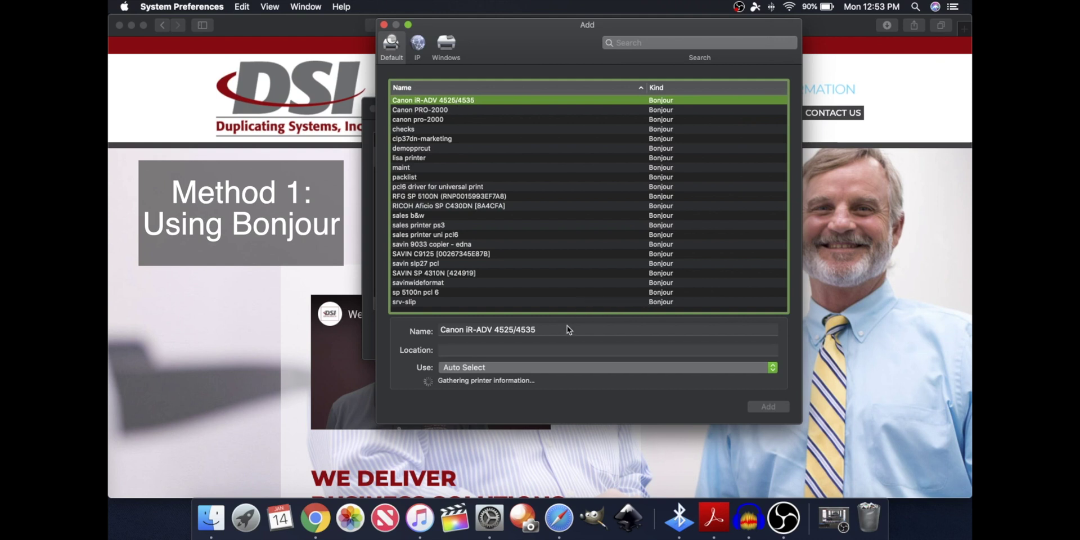
pyautogui.click(550, 320)
pyautogui.tripleClick(497, 322)
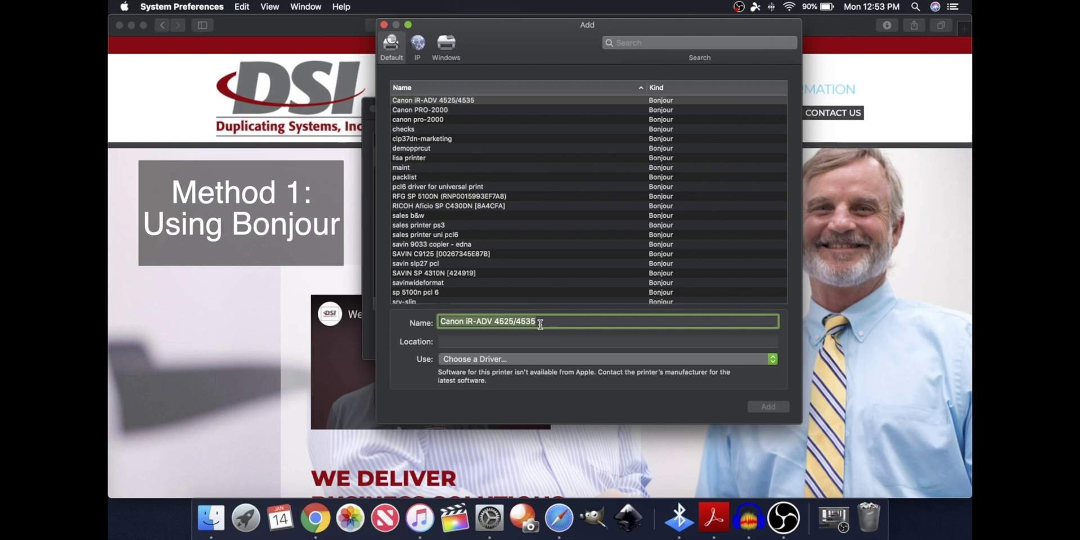
pyautogui.write('Demo')
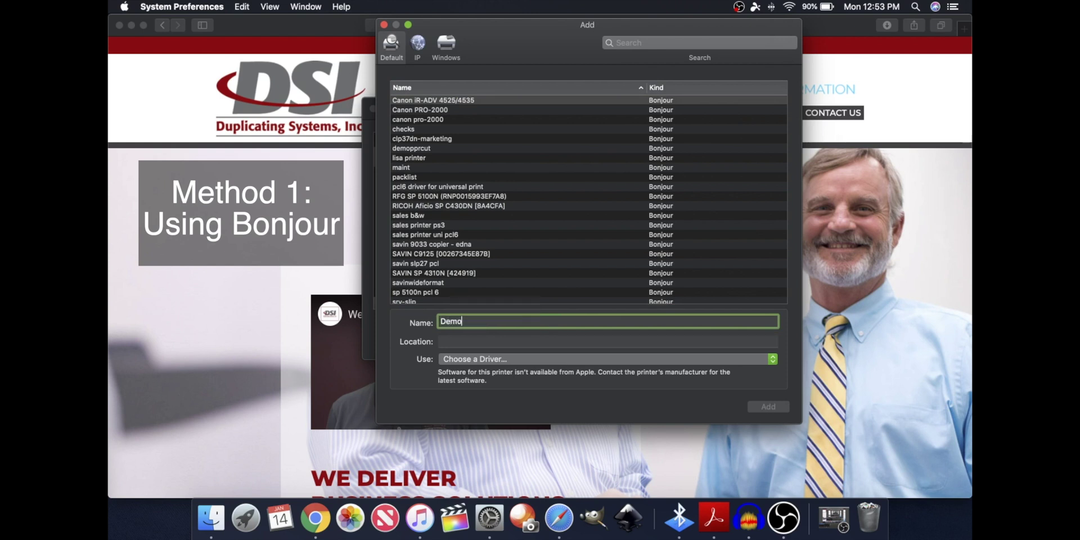
pyautogui.write(' Canon')
# - Assign the Canon iR-ADV 4525/4535 driver from the Select Software list
pyautogui.click(499, 363)
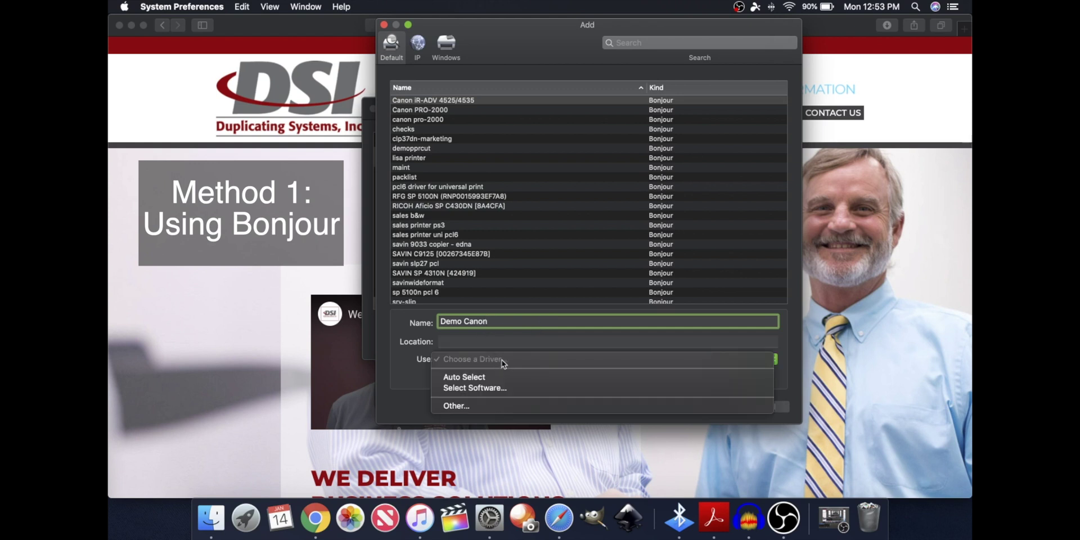
pyautogui.click(499, 389)
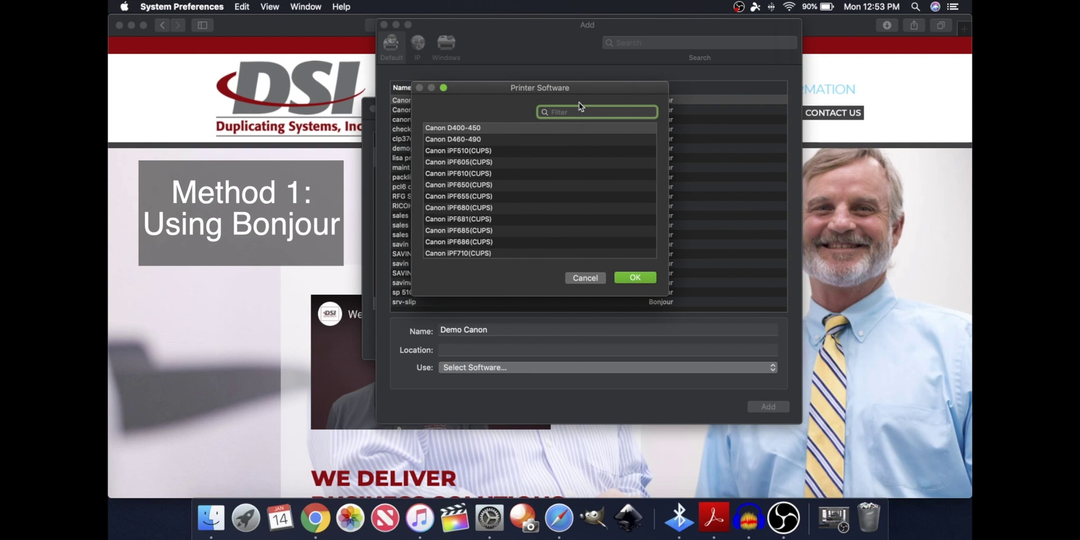
pyautogui.write('42')
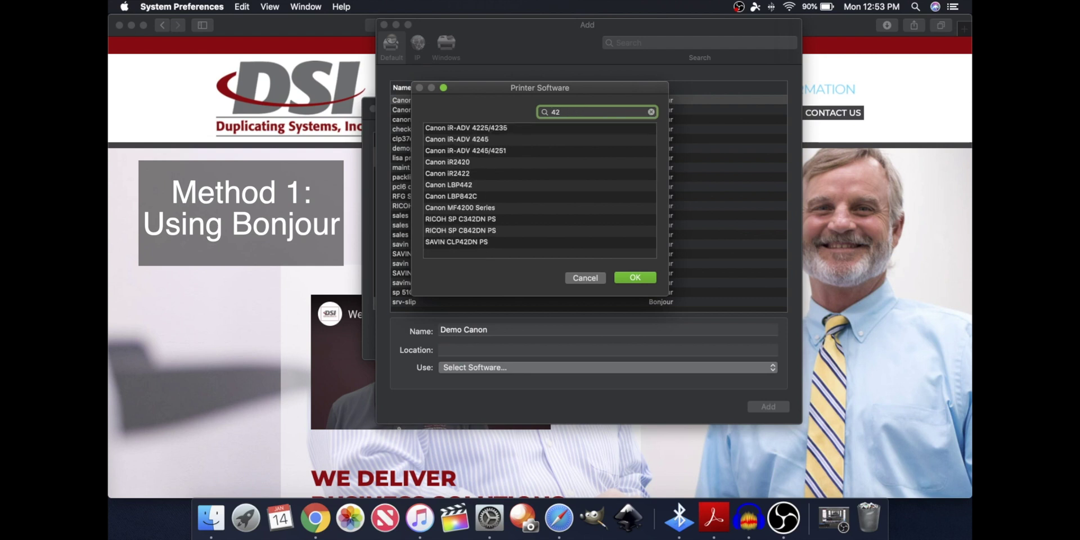
pyautogui.write('525')
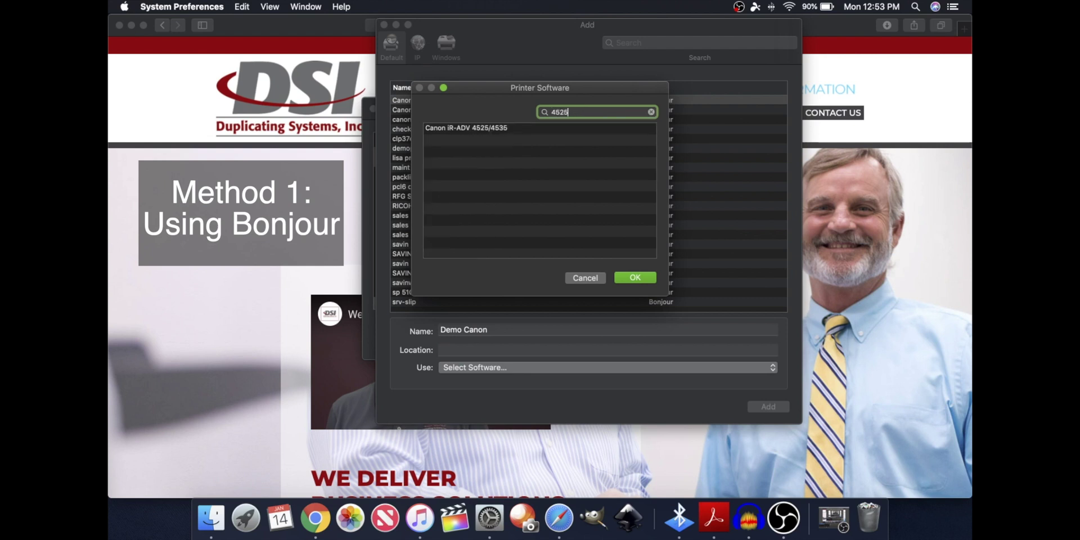
pyautogui.click(508, 128)
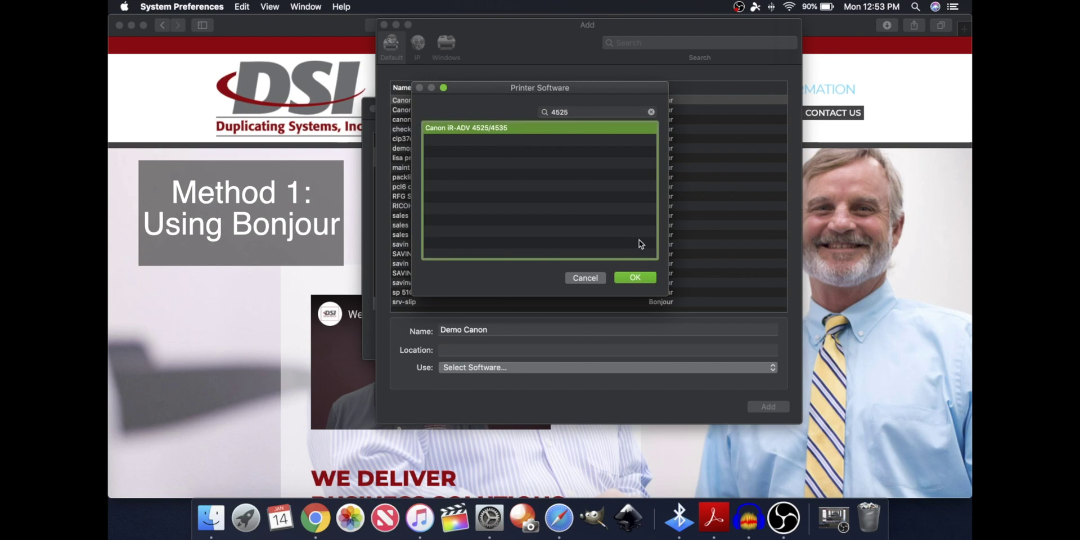
pyautogui.click(645, 278)
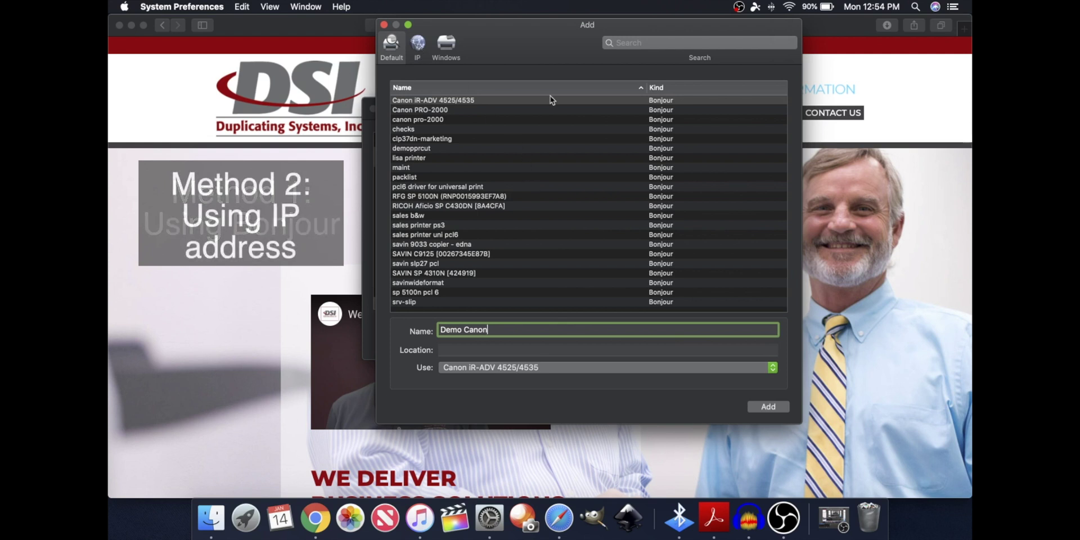
# - Enter printer address 192.168.1.67 on the IP tab, keeping the HP Jetdirect - Socket protocol
pyautogui.click(417, 45)
pyautogui.click(496, 96)
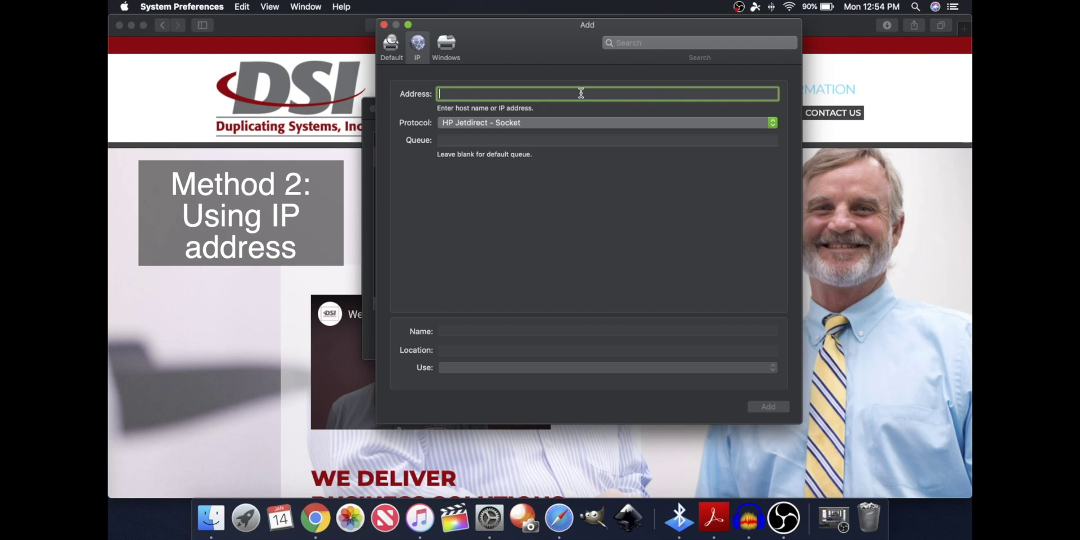
pyautogui.write('192.')
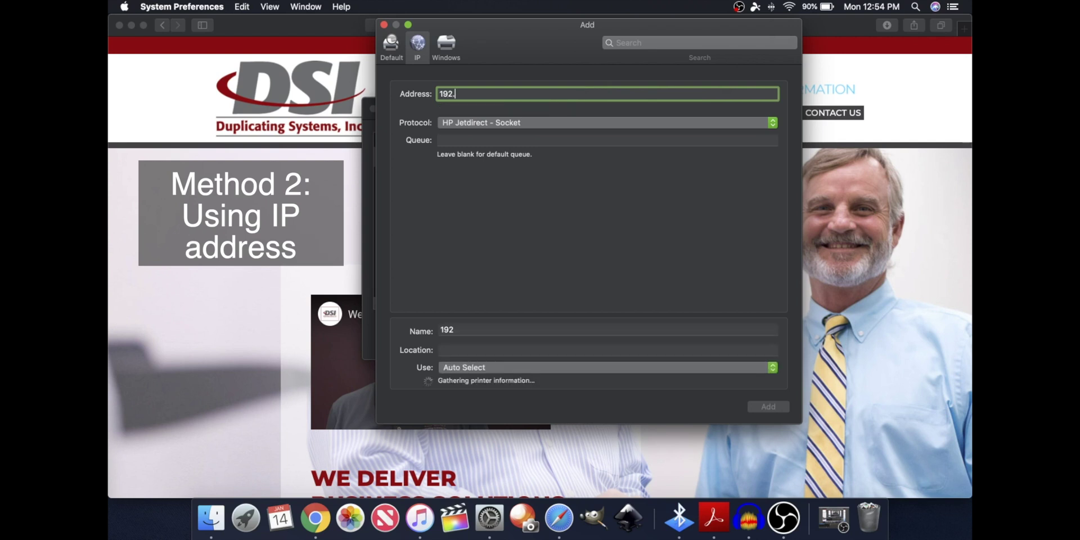
pyautogui.write('168')
pyautogui.write('.1.6')
pyautogui.write('7')
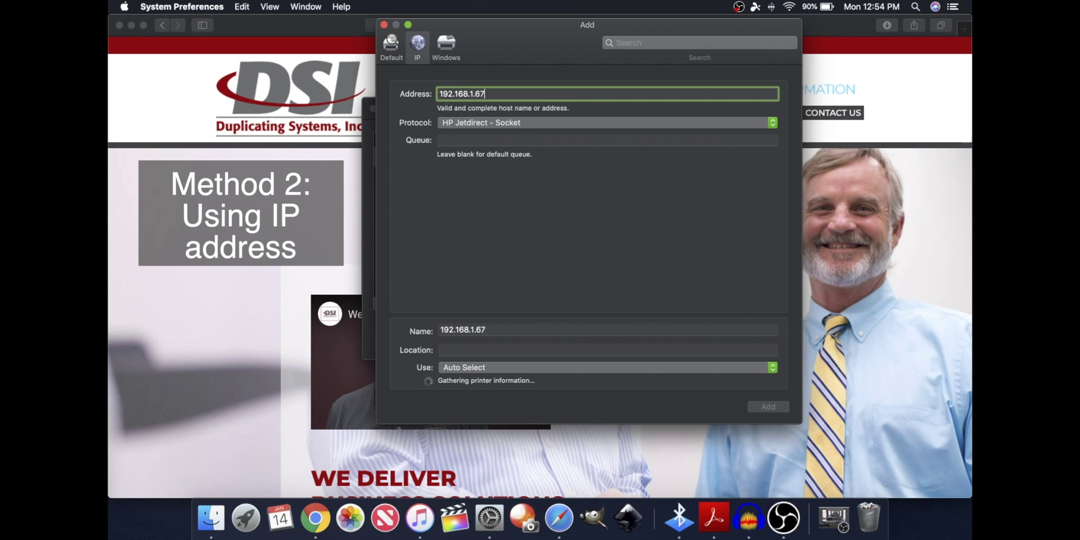
pyautogui.click(486, 124)
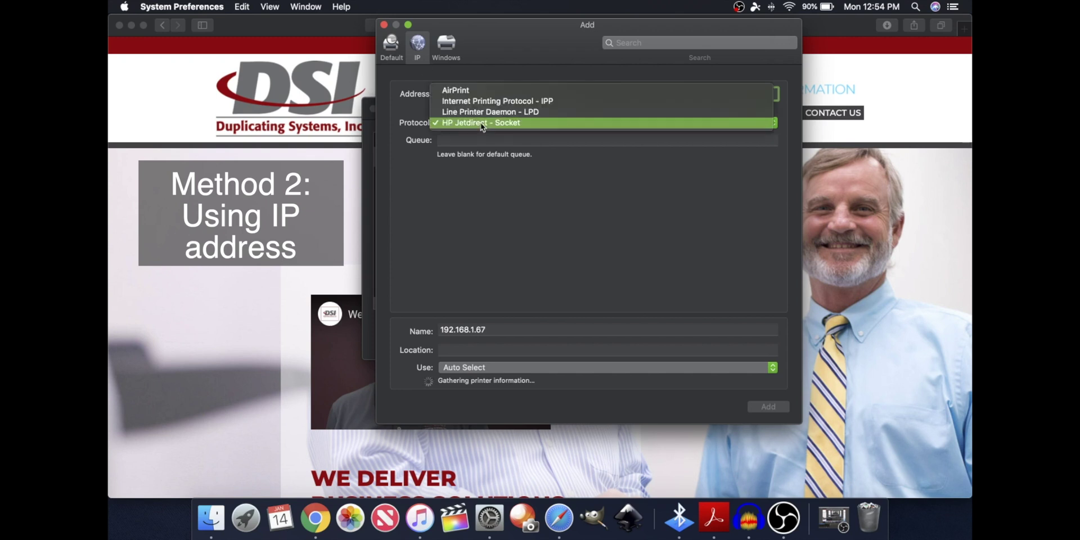
pyautogui.click(487, 124)
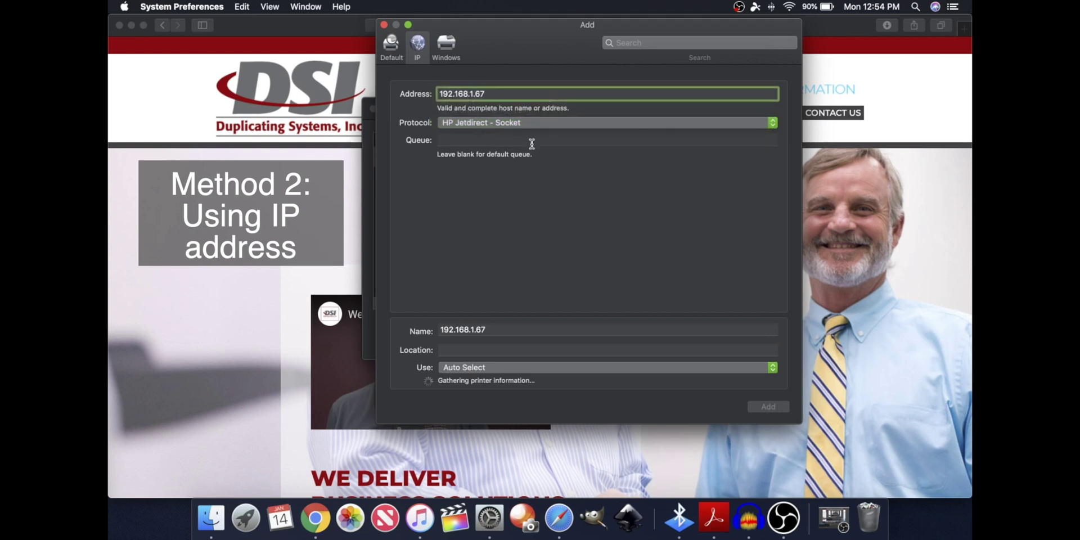
# - Name the IP printer 'Demo Canon', assign the Canon iR-ADV 4525/4535 driver, and add it
pyautogui.moveTo(504, 322); pyautogui.dragTo(431, 318)
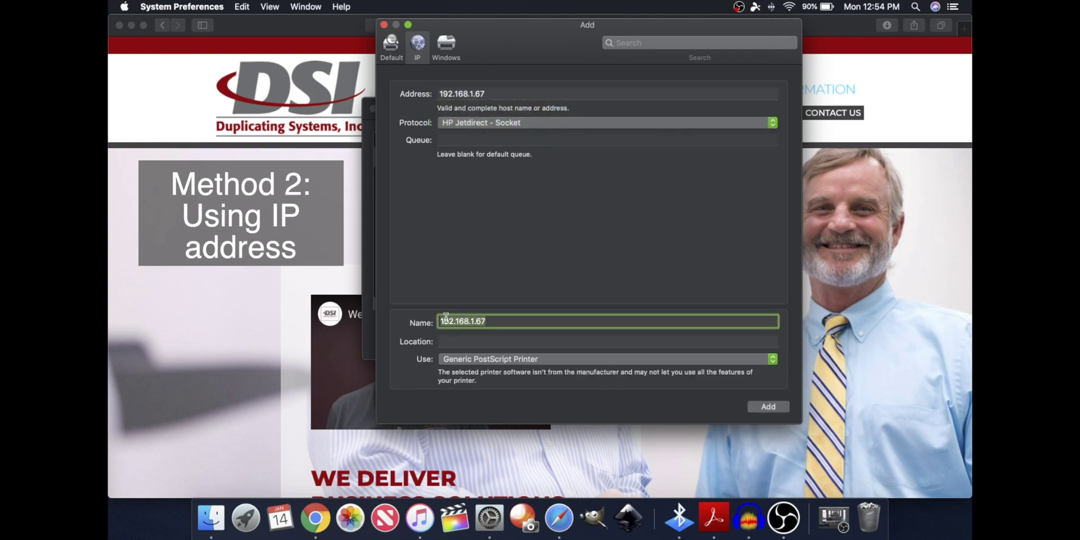
pyautogui.write('Demo C')
pyautogui.write('anon')
pyautogui.click(492, 360)
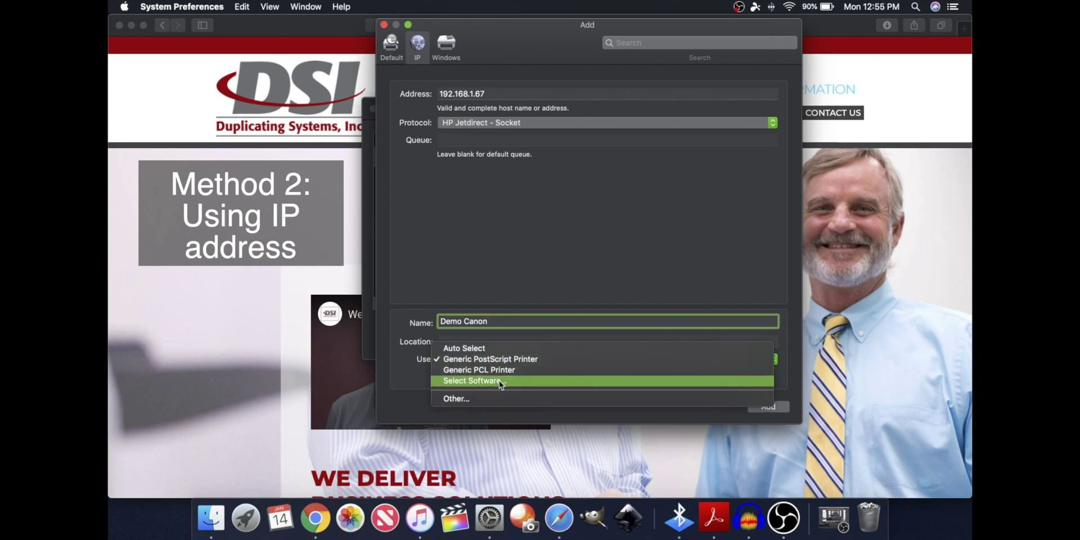
pyautogui.click(499, 380)
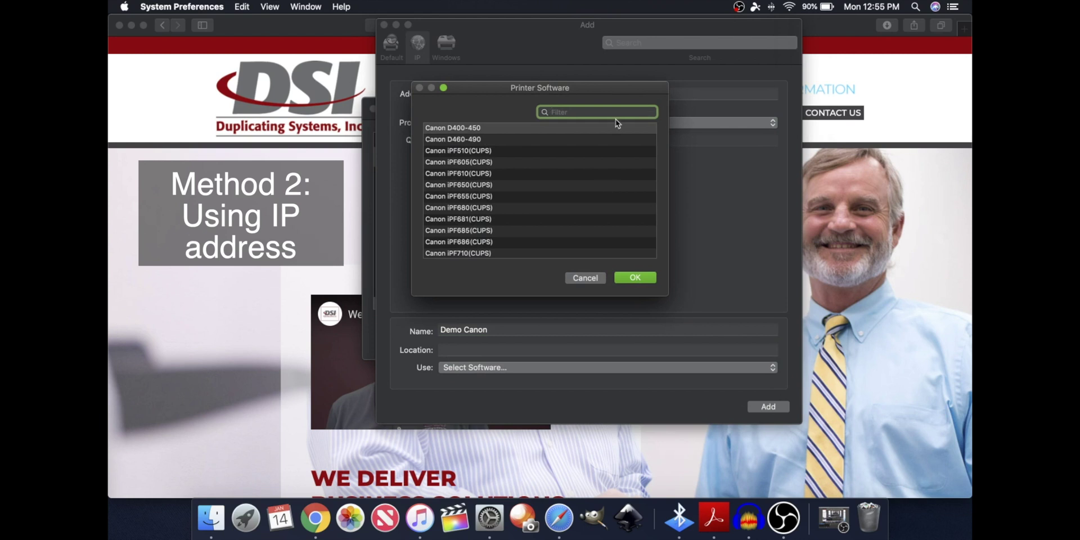
pyautogui.write('452')
pyautogui.write('5')
pyautogui.click(516, 130)
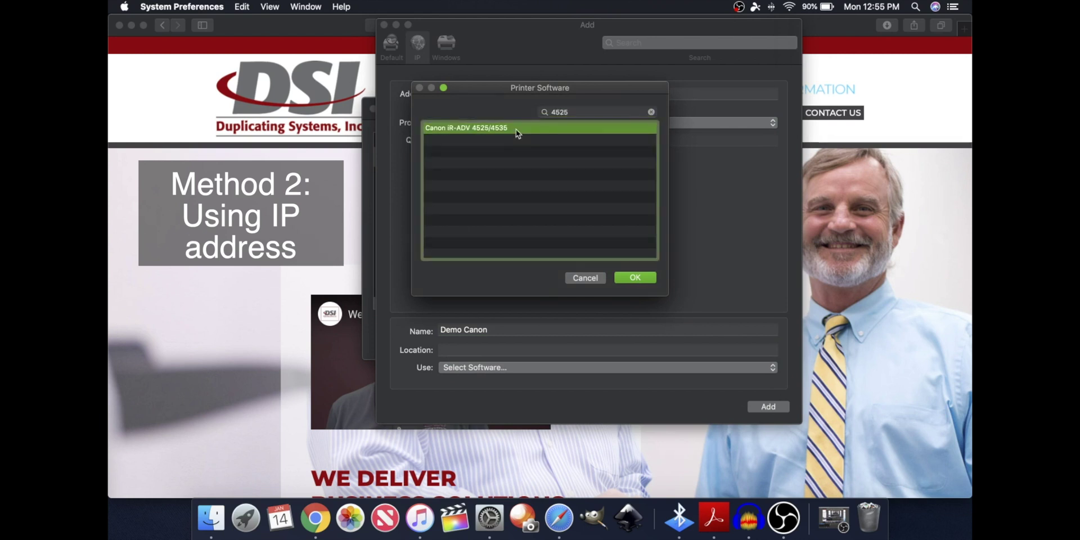
pyautogui.click(633, 278)
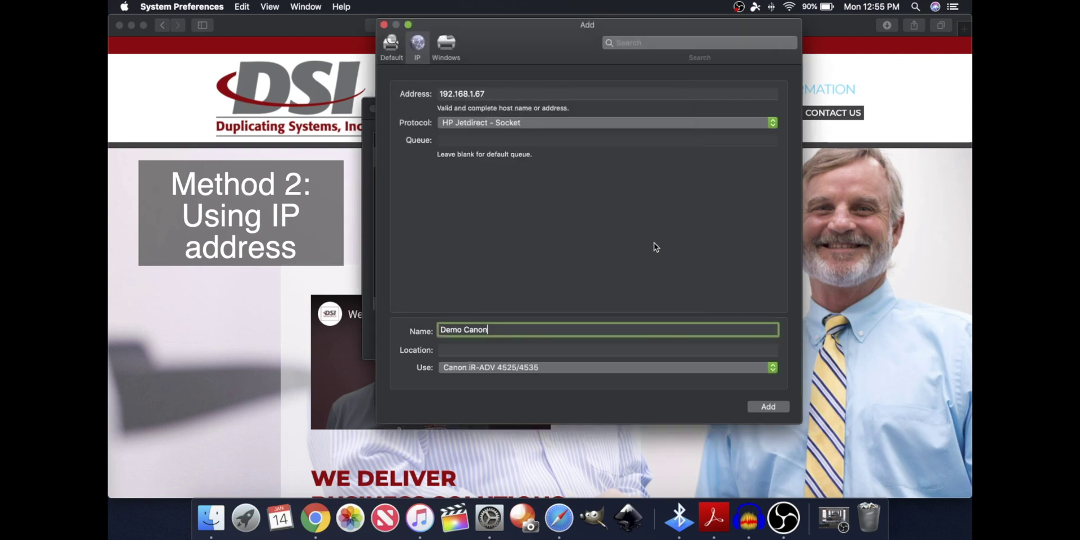
pyautogui.click(768, 407)
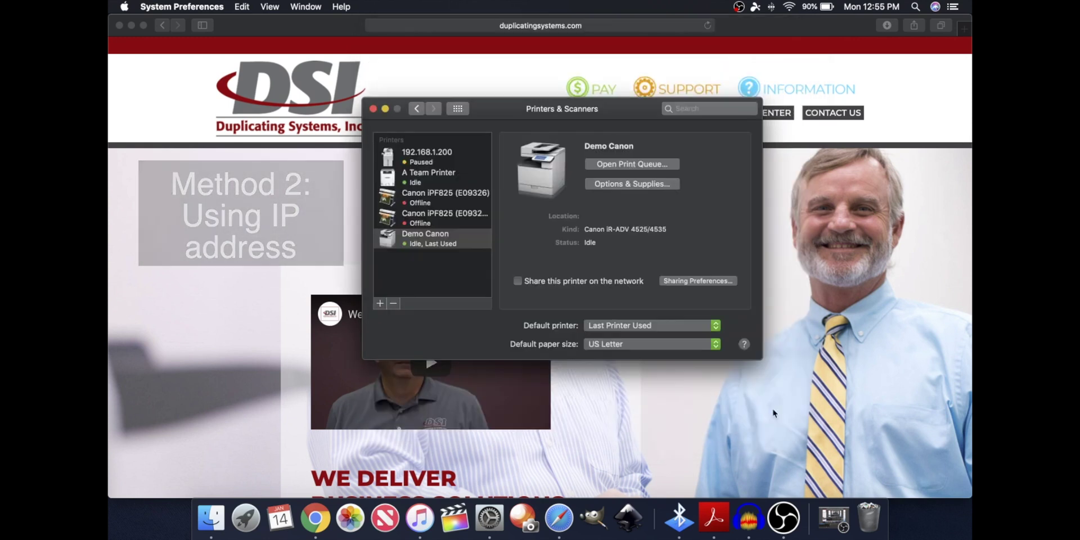